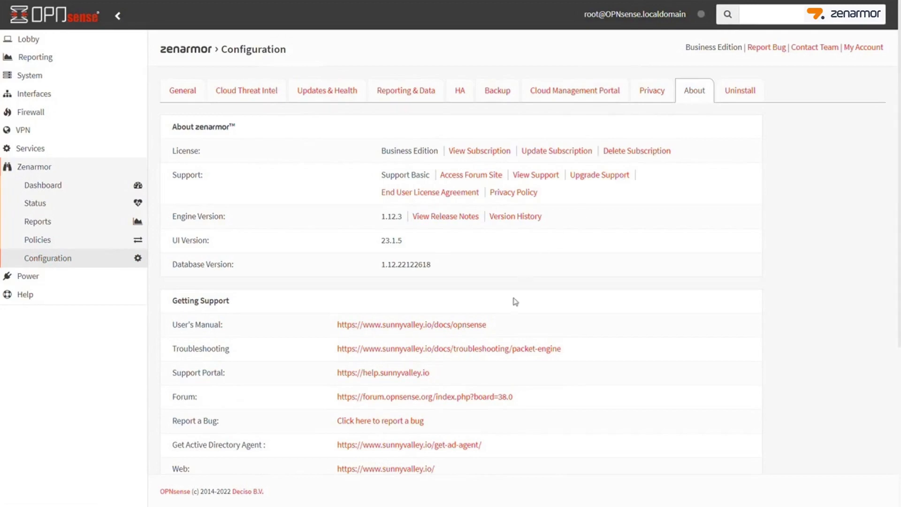
Download the Active Directory Agent 1.3.3 archive from the Sunny Valley site into the Zenarmor folder in Downloads.
click(431, 451)
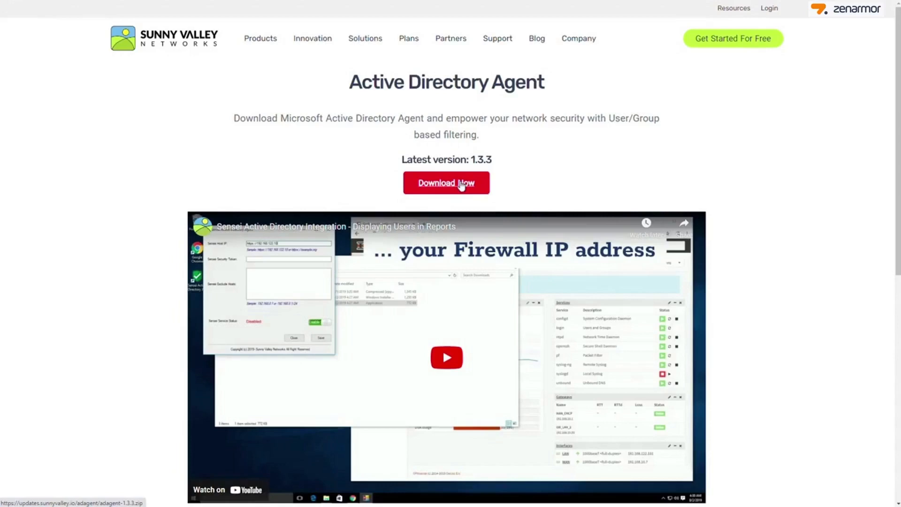
click(461, 186)
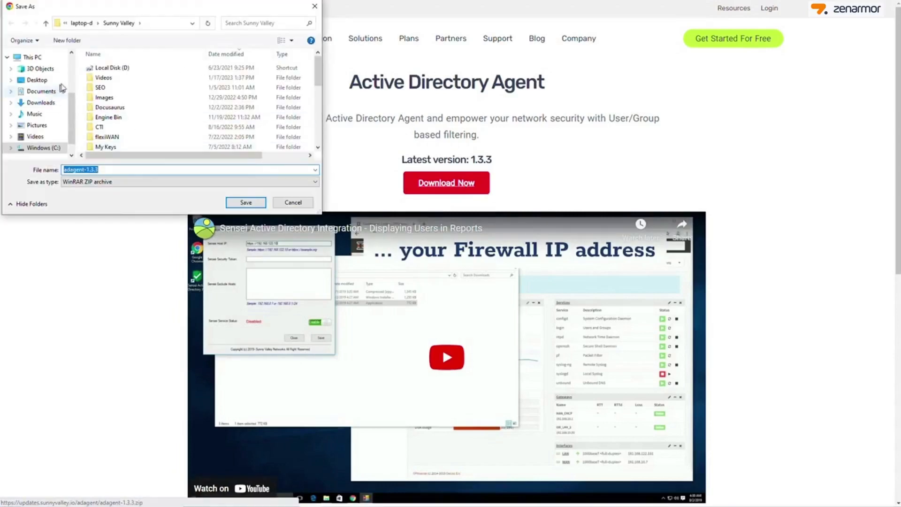
click(41, 102)
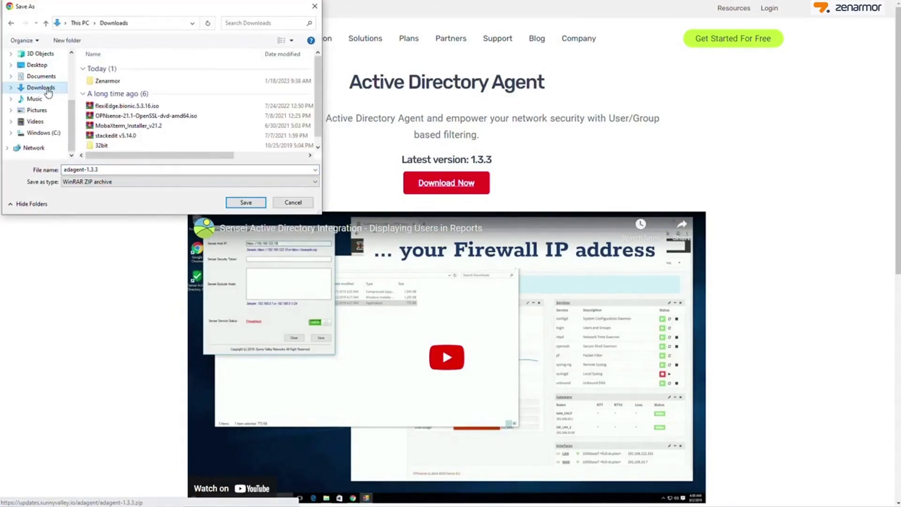
double_click(116, 81)
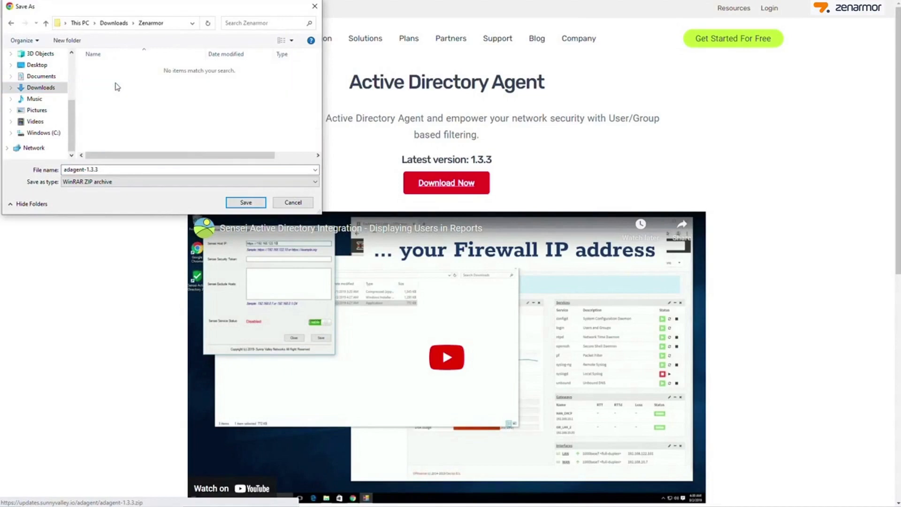
click(245, 202)
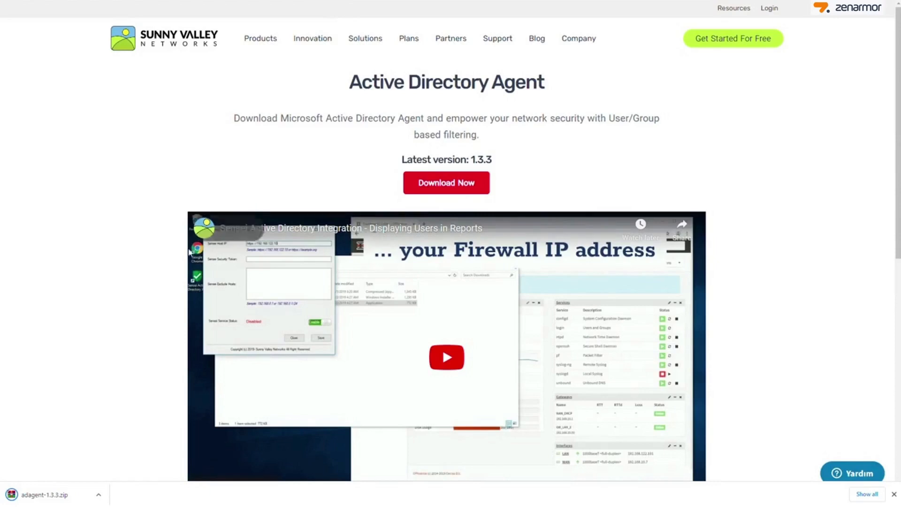
Open the downloaded adagent-1.3.3.zip and extract its contents into Downloads\Zenarmor.
click(67, 497)
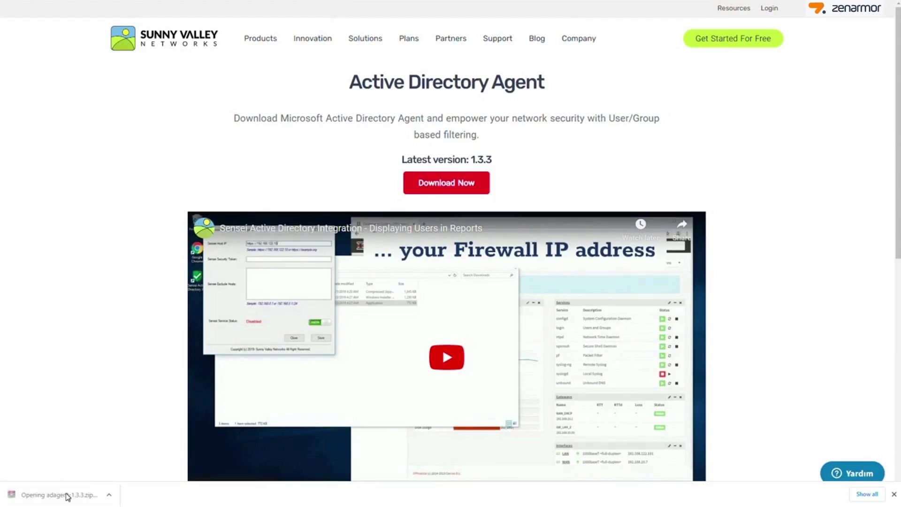
click(387, 188)
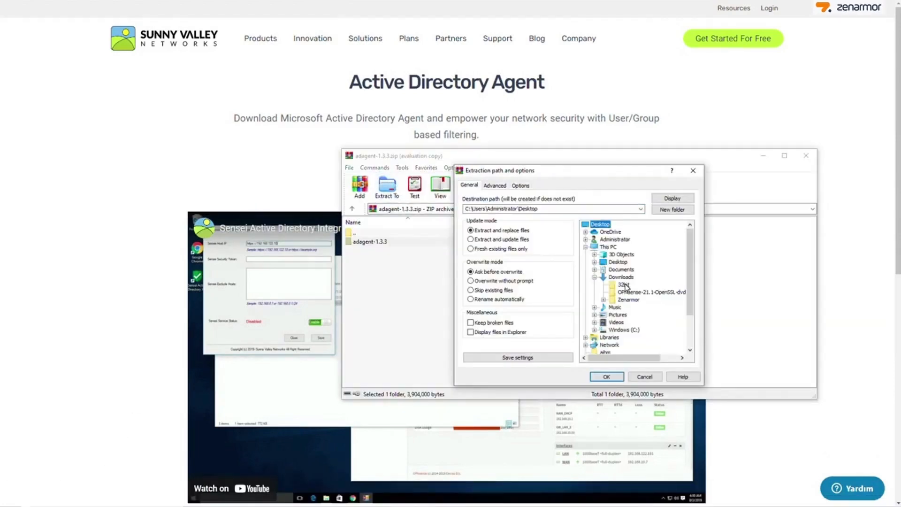
click(626, 302)
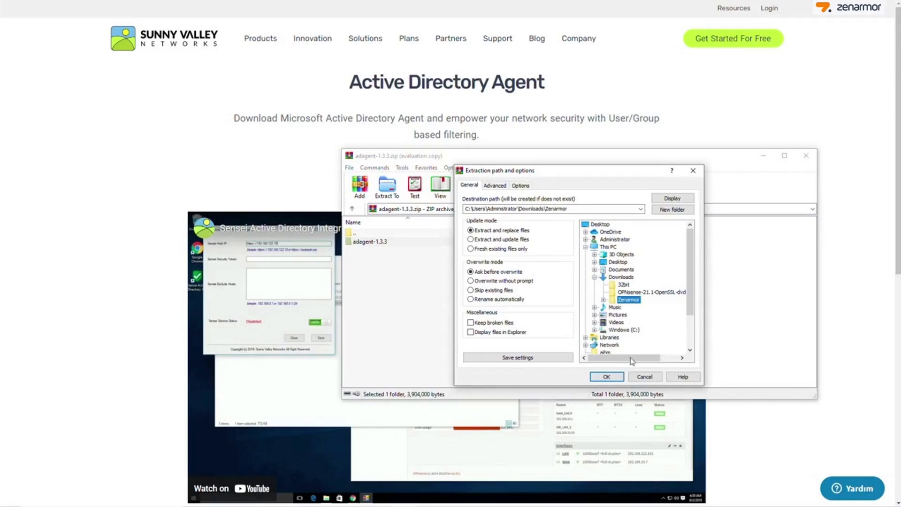
click(607, 377)
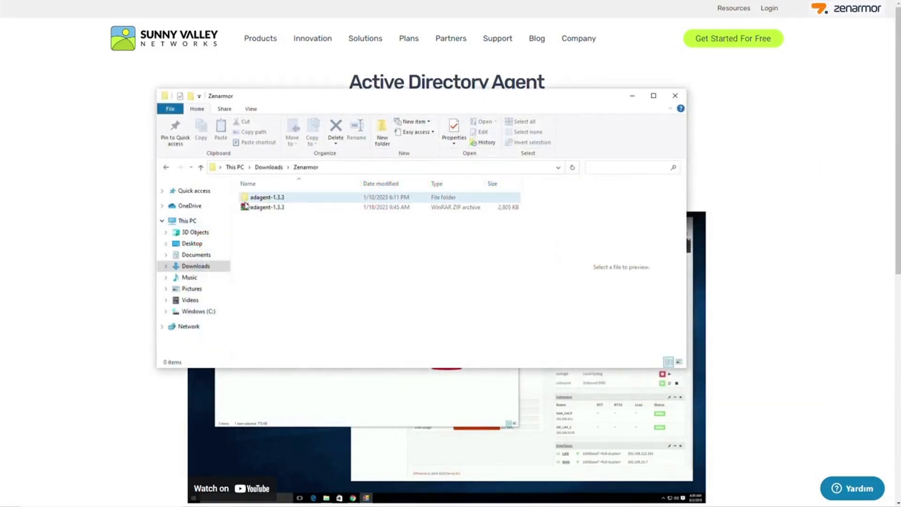
Run setup from the extracted adagent-1.3.3 folder and proceed past the installer's welcome page.
double_click(268, 198)
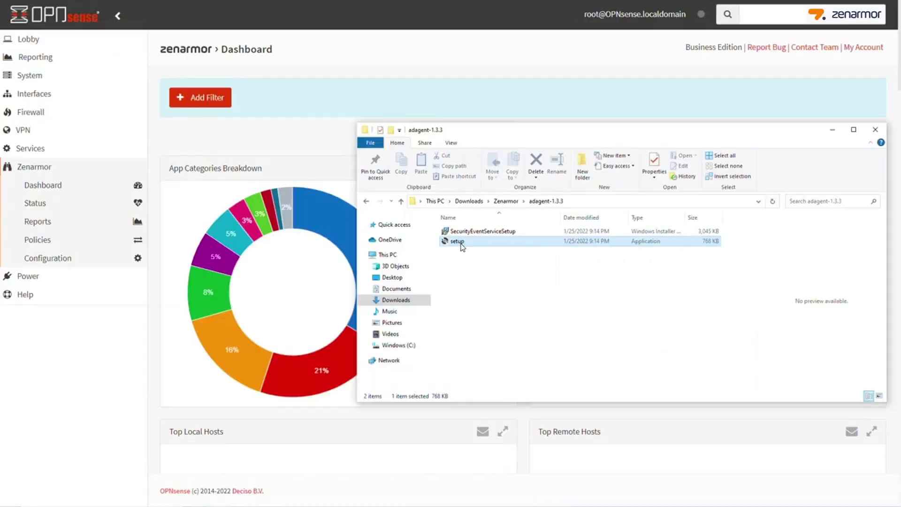
double_click(257, 207)
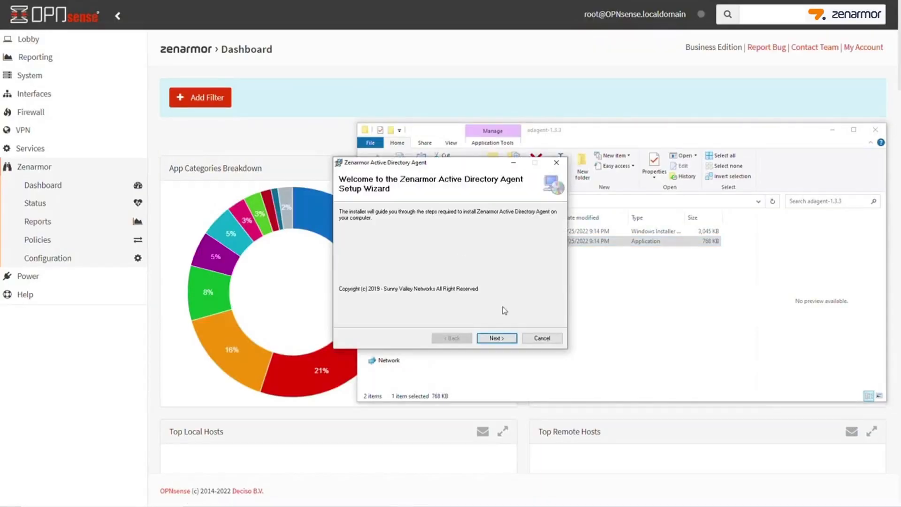
click(511, 341)
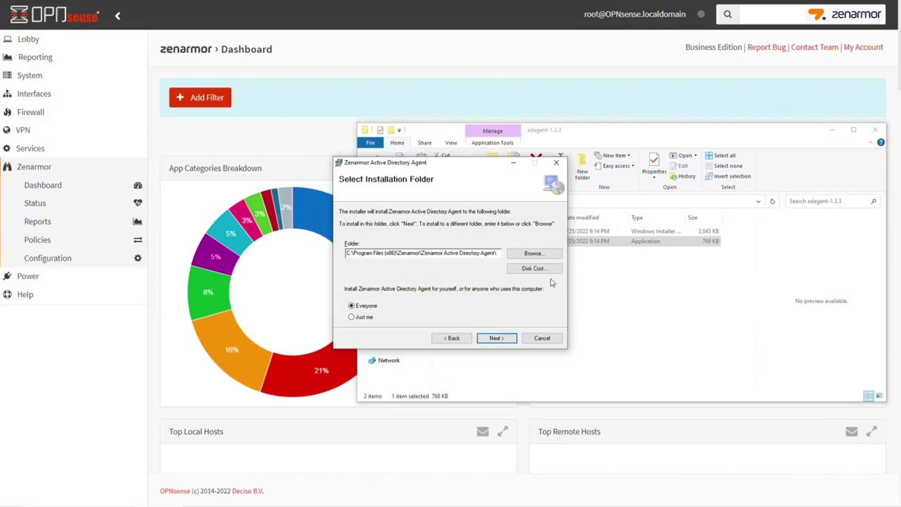
Check the available and required disk space for installing the Active Directory Agent.
click(535, 269)
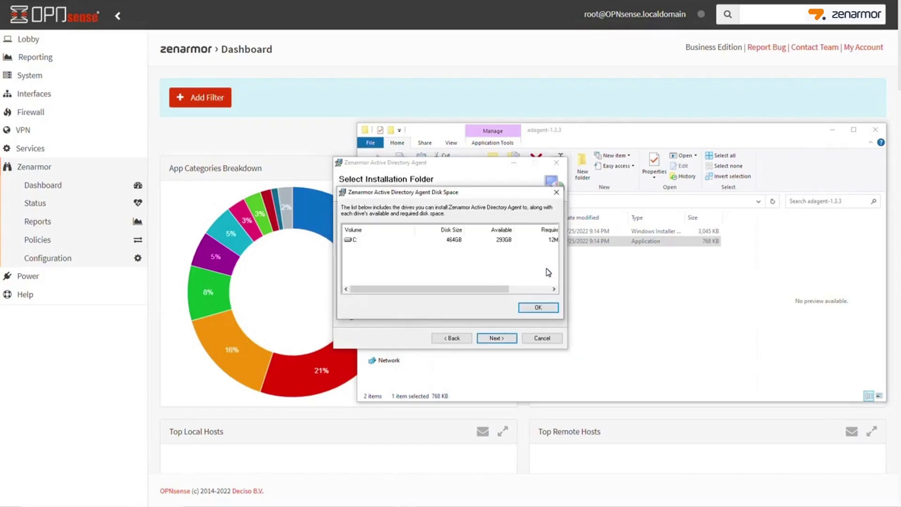
drag(501, 290, 543, 291)
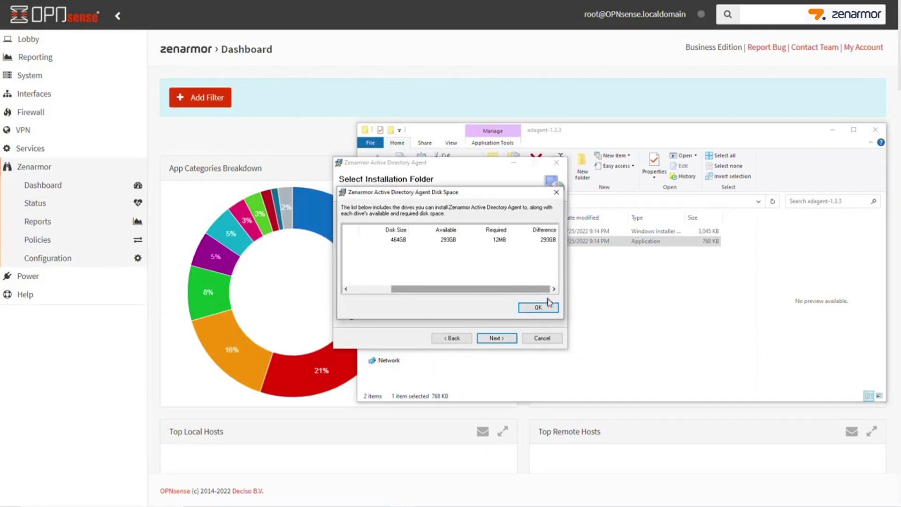
click(552, 312)
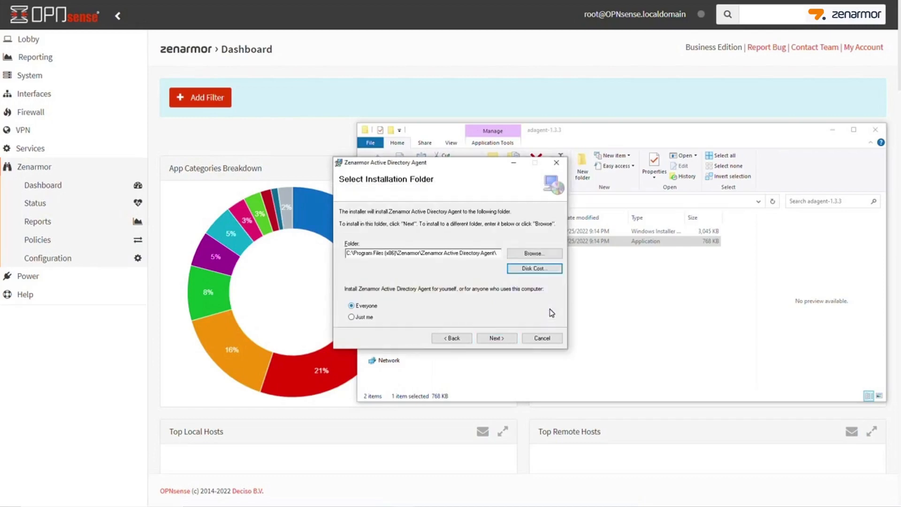
Install the Zenarmor Active Directory Agent for everyone in the default folder and close the installer.
click(510, 340)
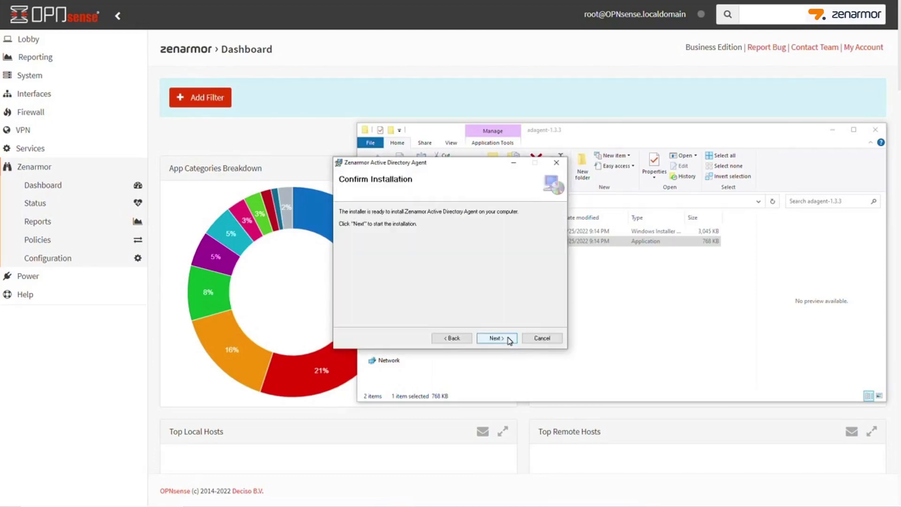
click(510, 339)
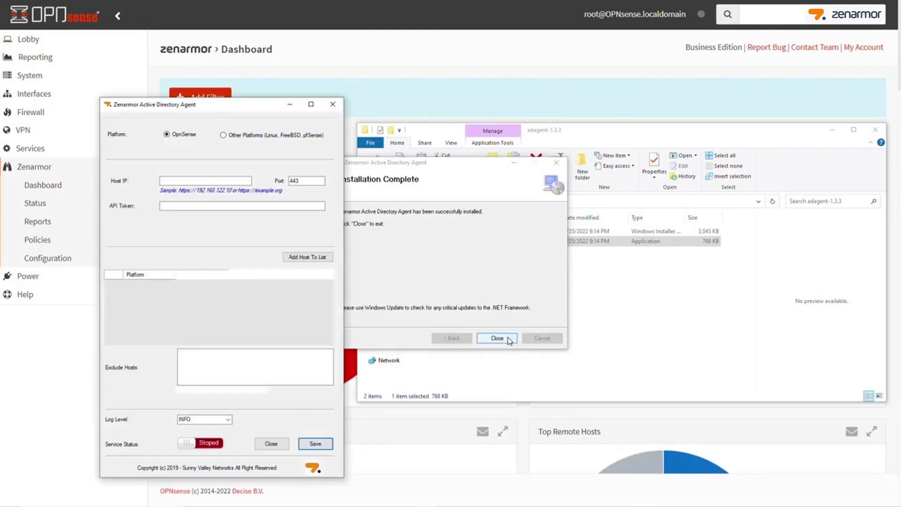
click(510, 339)
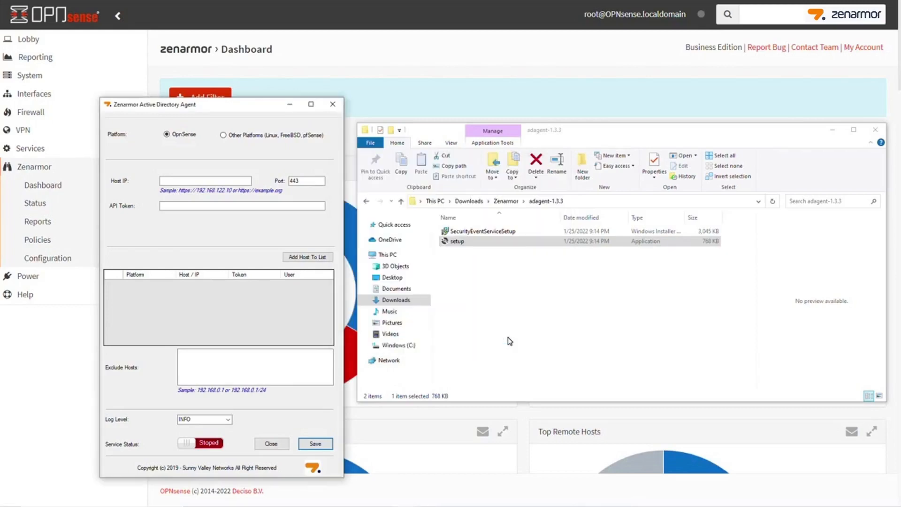
Enter 192.168.0.34 as the host IP in the Zenarmor Active Directory Agent.
click(188, 180)
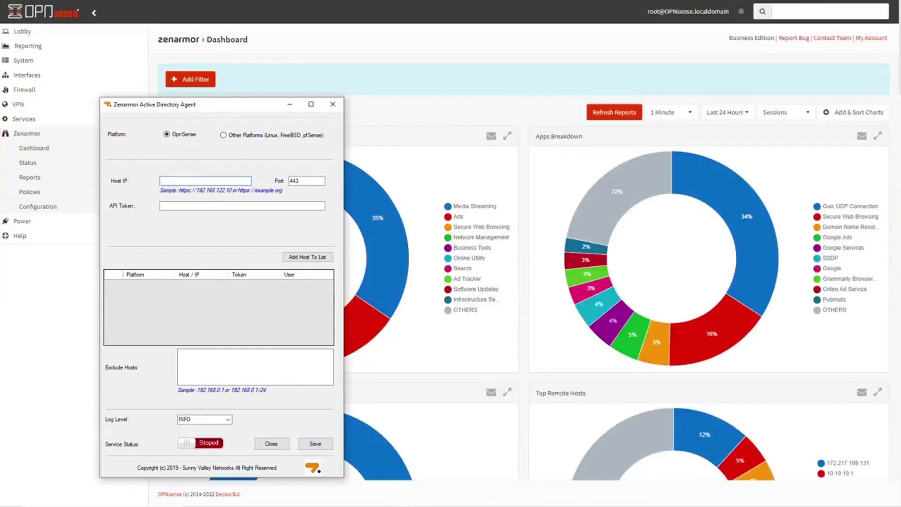
text(192.168.0.34)
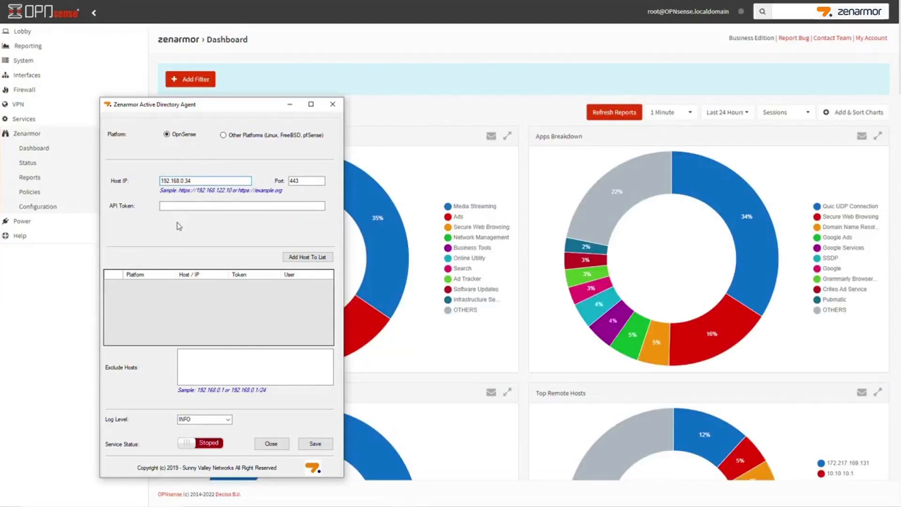
click(177, 206)
Create a new AD agent authentication token in Zenarmor's general configuration on OPNsense.
click(49, 214)
click(49, 214)
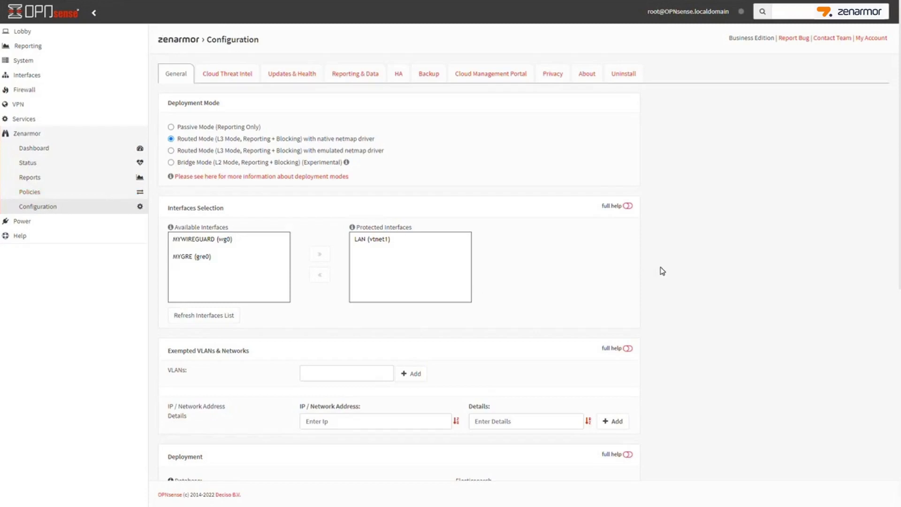
scroll(659, 267, down, 8)
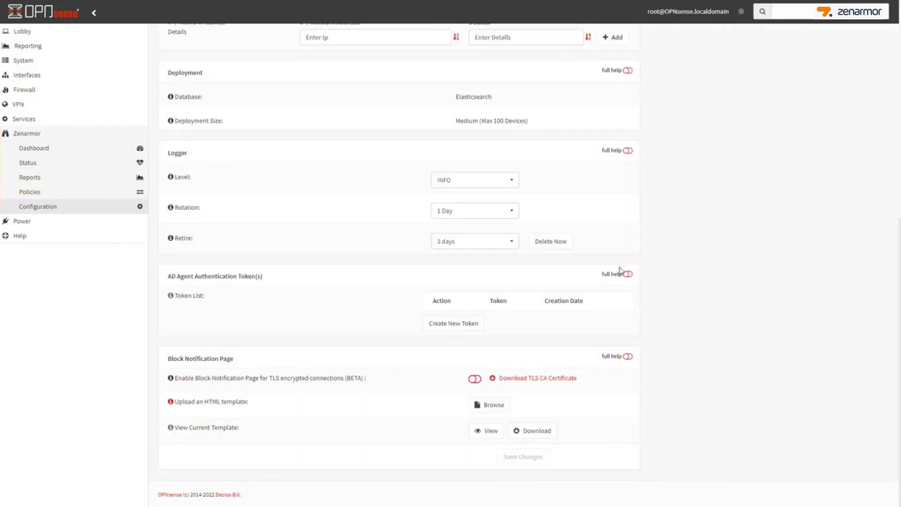
click(449, 324)
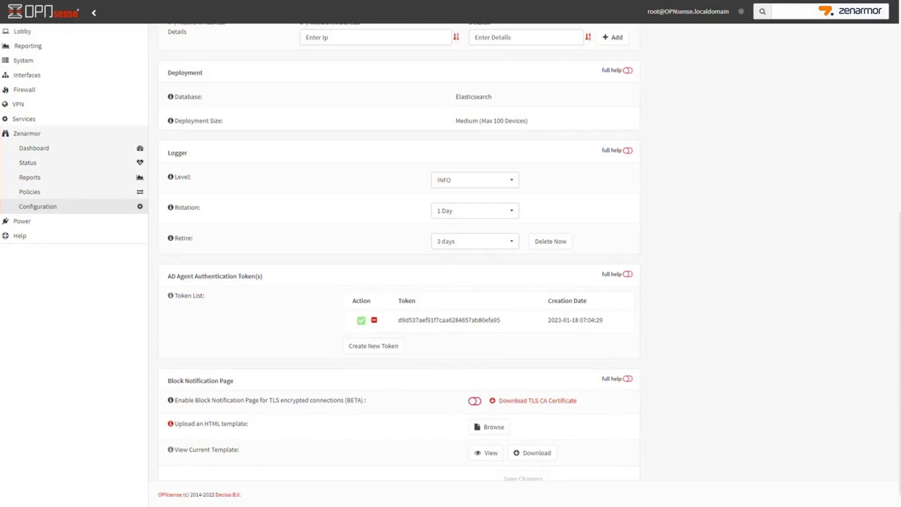
Copy the new authentication token and paste it as the API token in the Active Directory Agent.
double_click(450, 321)
key(ctrl+c)
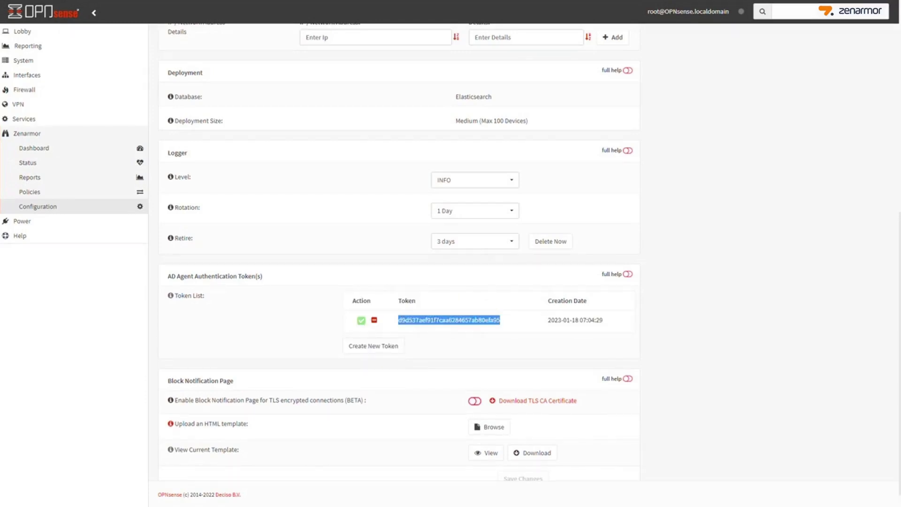
key(alt+Tab)
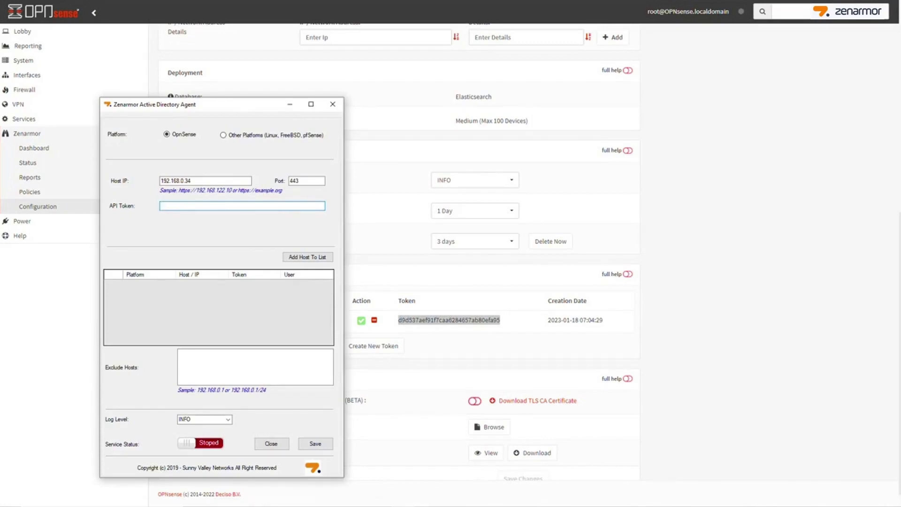
key(ctrl+v)
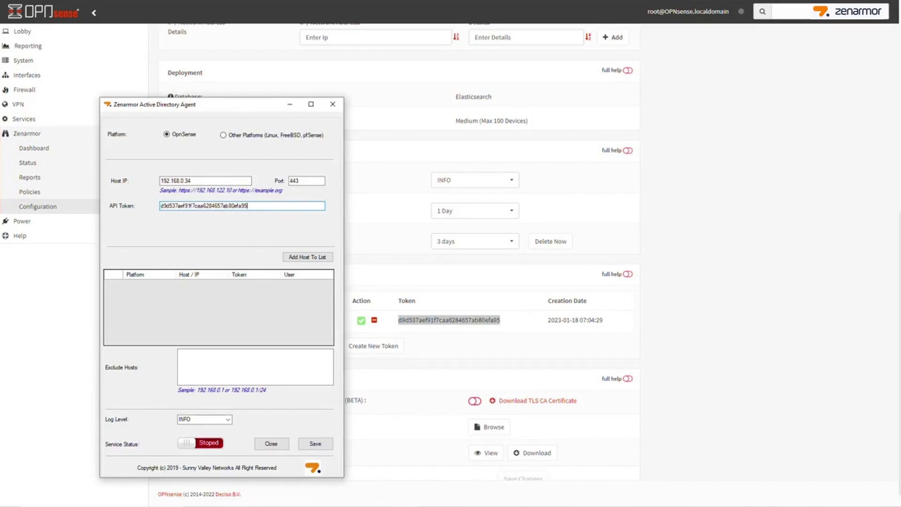
click(313, 259)
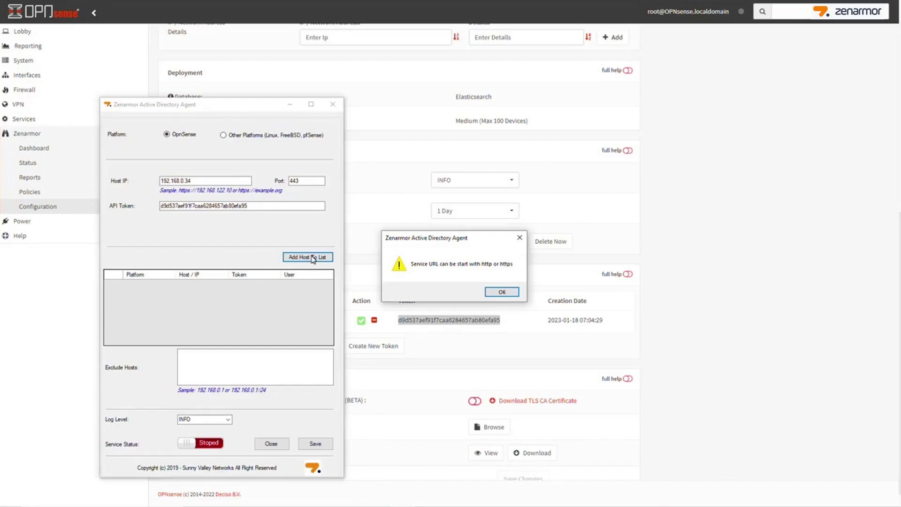
click(501, 292)
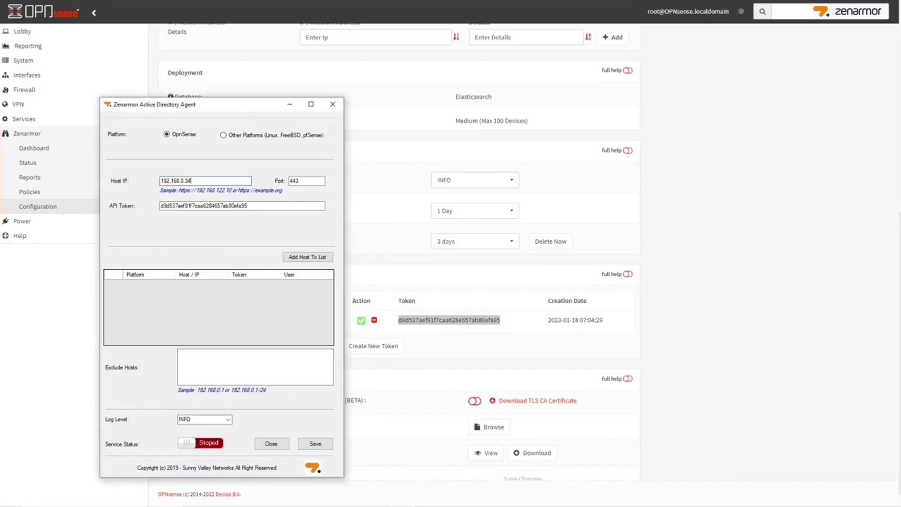
key(Home)
text(https://)
click(323, 257)
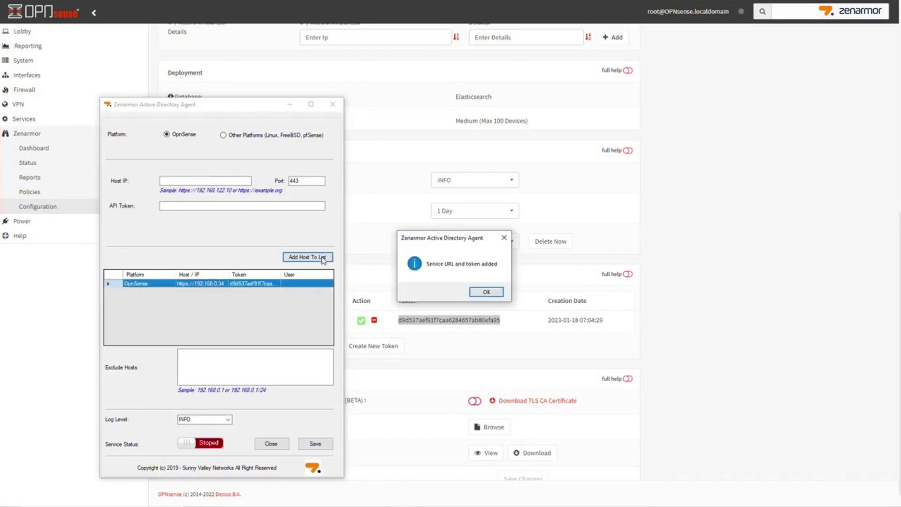
click(500, 296)
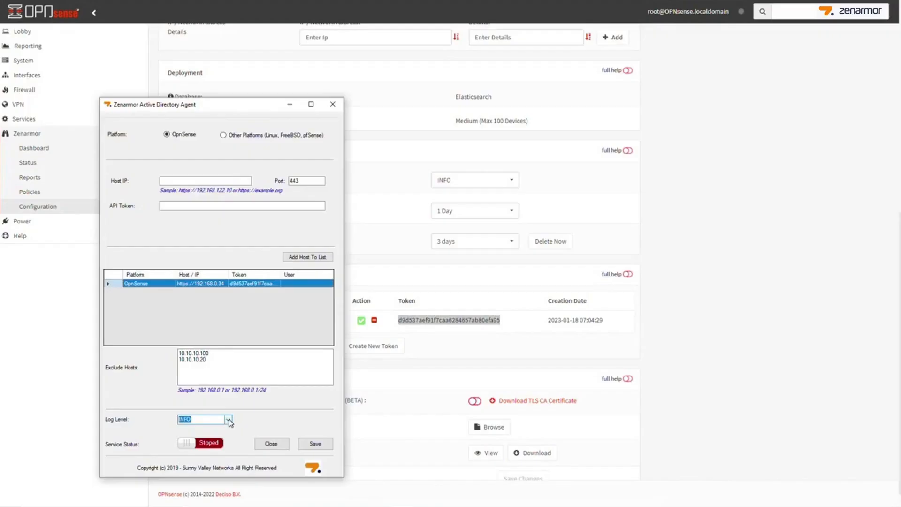
Choose the INFO log level, start the agent service and save the agent configuration.
click(229, 420)
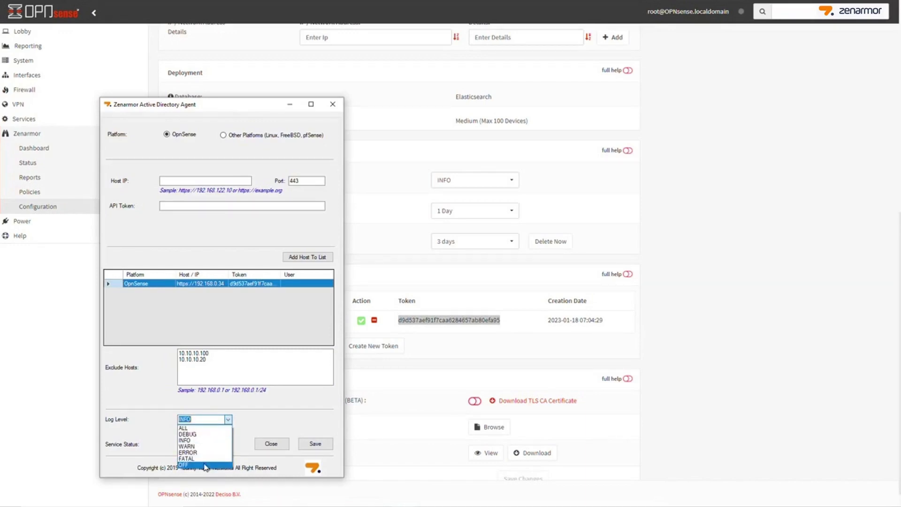
click(206, 440)
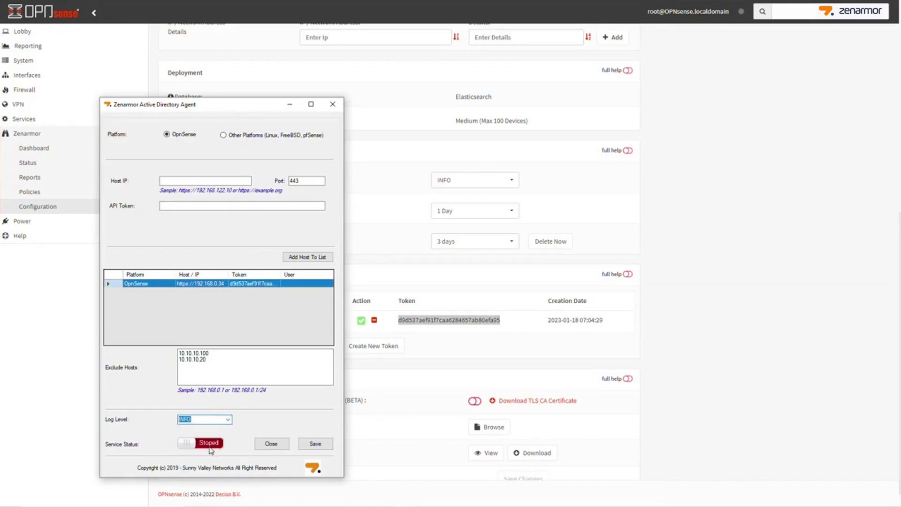
click(206, 446)
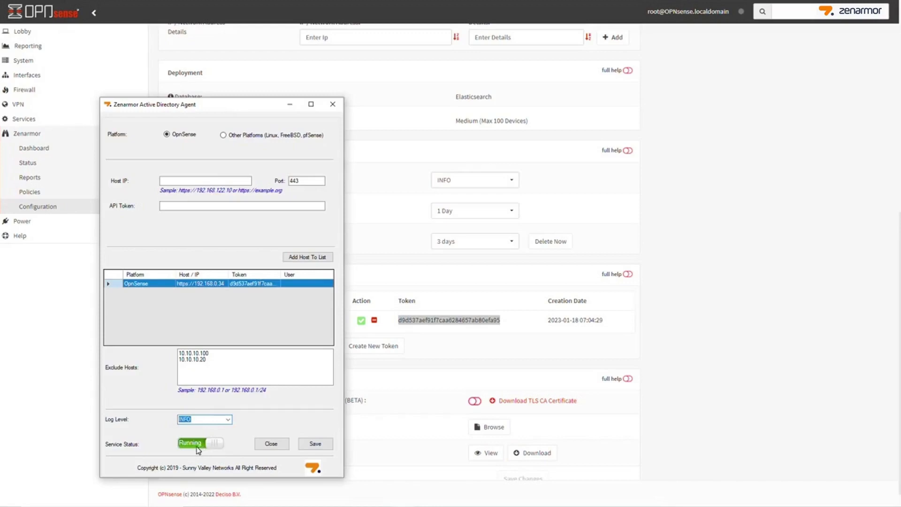
click(308, 444)
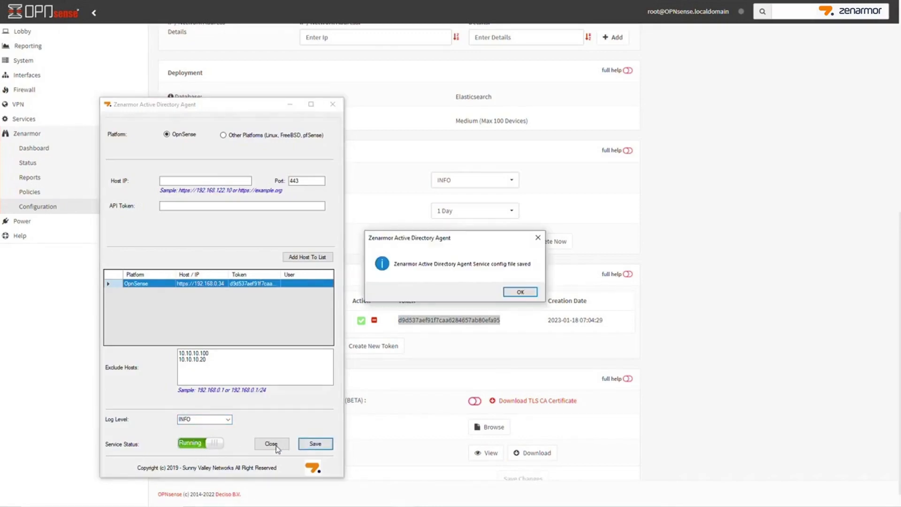
click(509, 292)
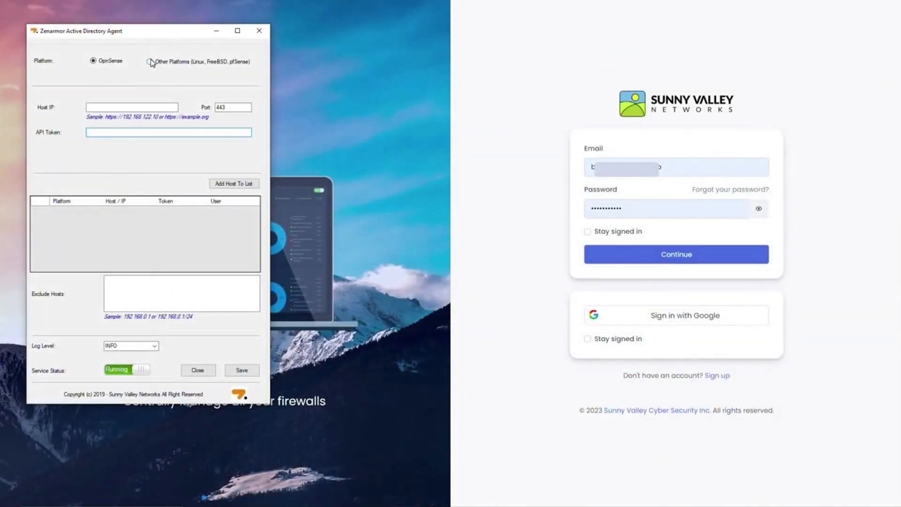
click(150, 62)
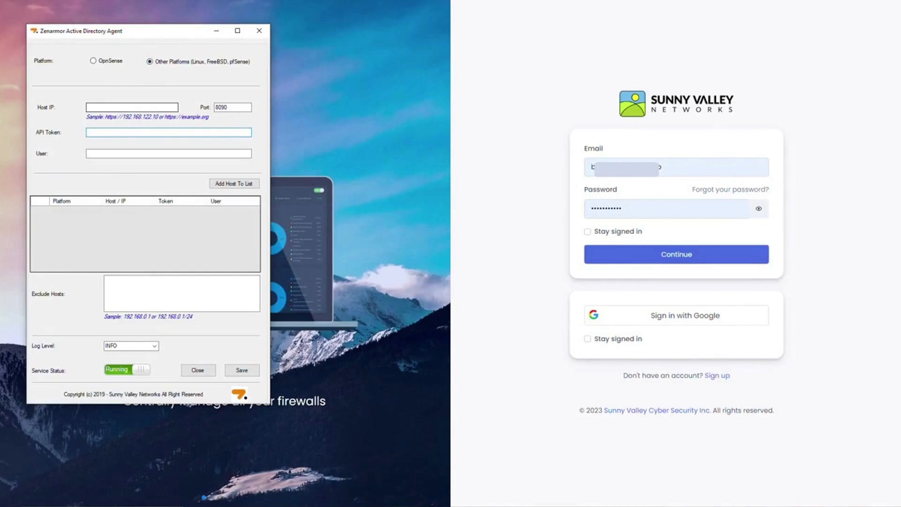
click(132, 107)
text(https://10.1.1.1)
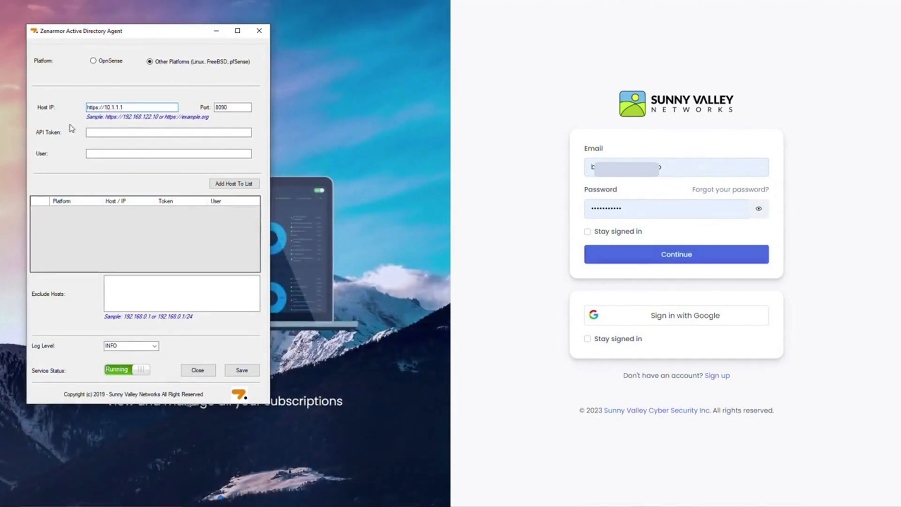
click(89, 133)
Sign in to the Sunny Valley Networks cloud portal and open the My Firewalls list.
click(641, 261)
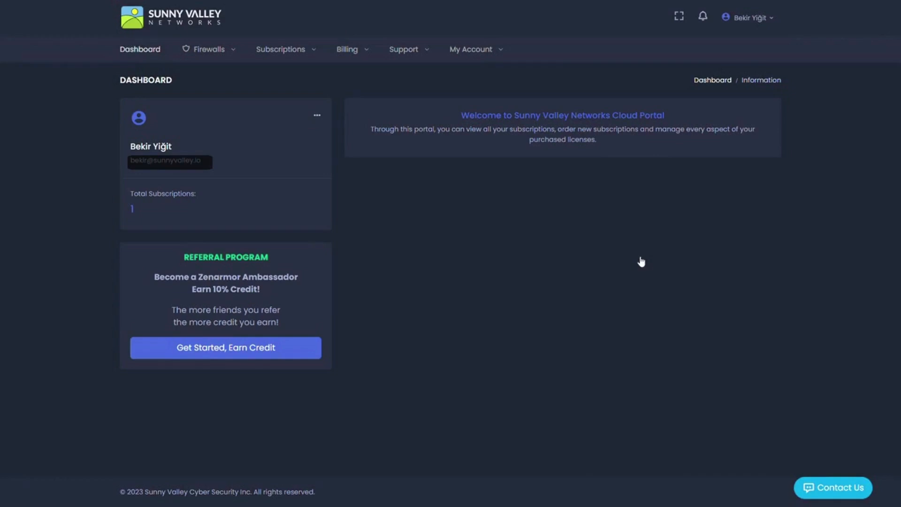
mouse_move(209, 49)
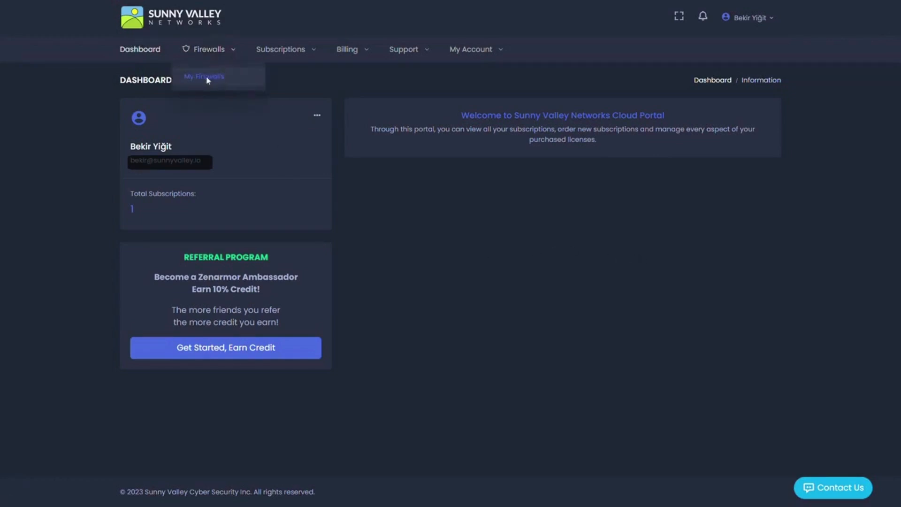
click(207, 76)
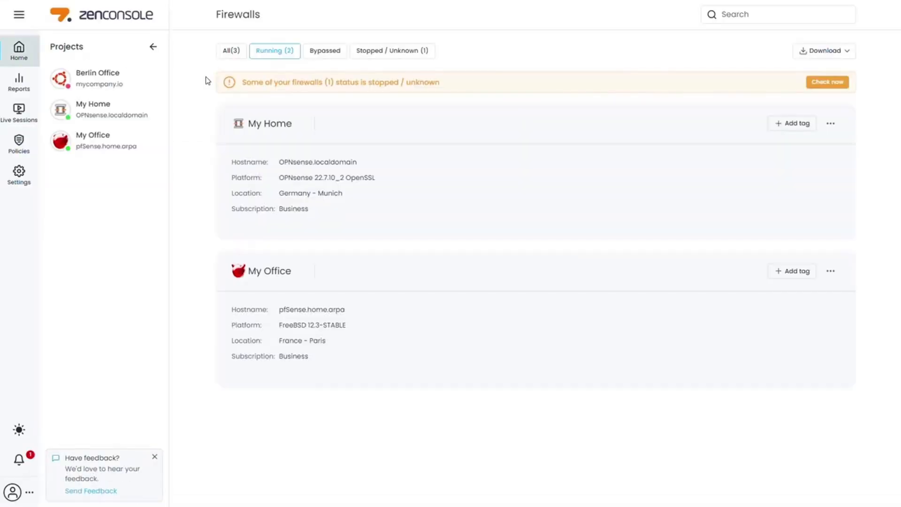
Enable the API in the settings of the My Office firewall.
click(97, 145)
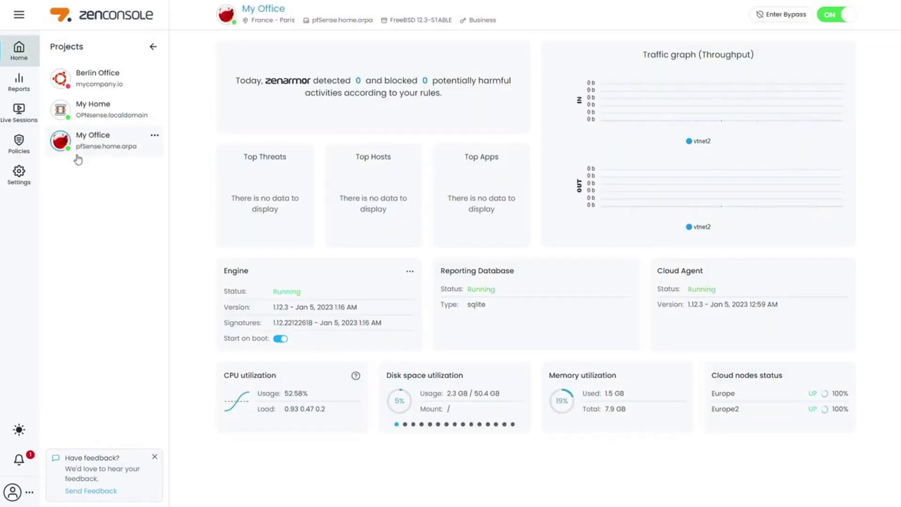
click(23, 174)
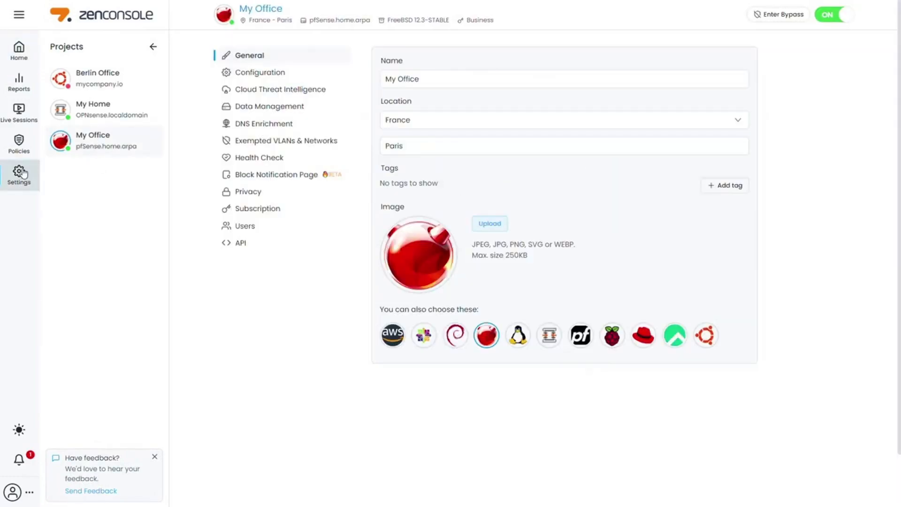
click(242, 249)
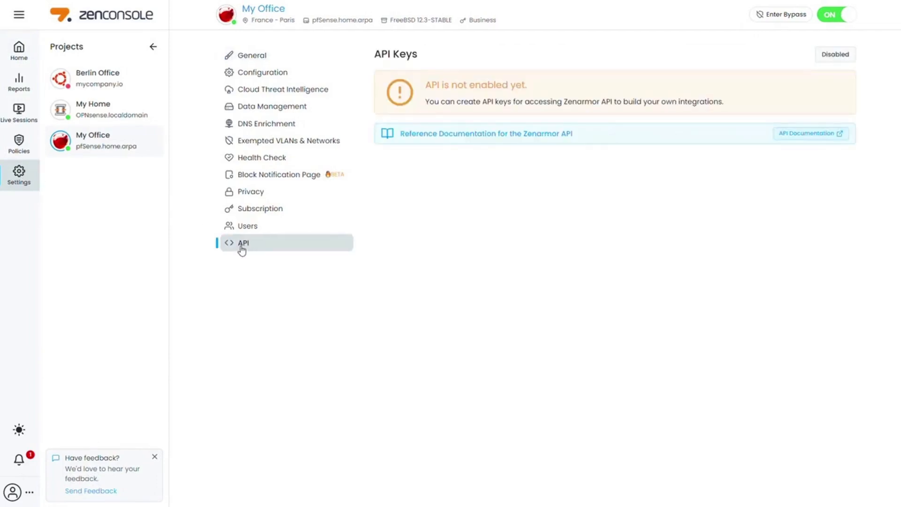
click(832, 56)
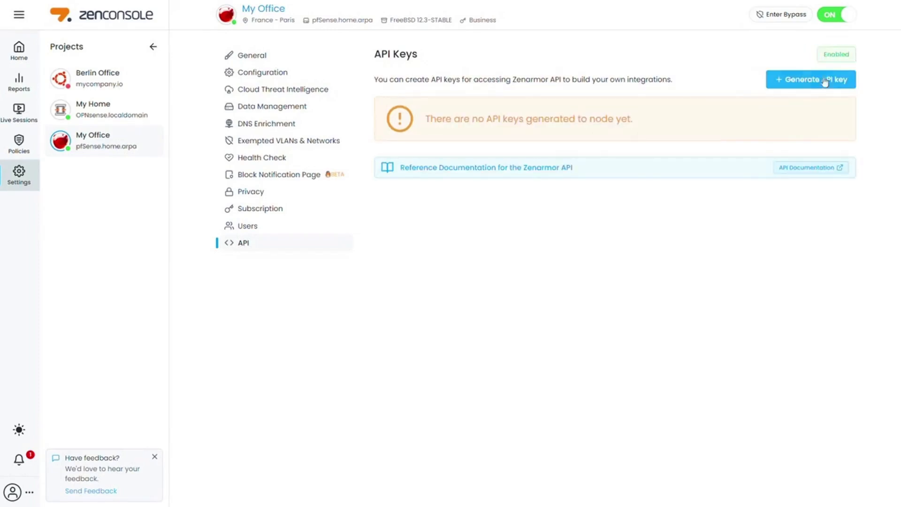
Generate an API key for the user activedirectory on the My Office firewall.
click(819, 87)
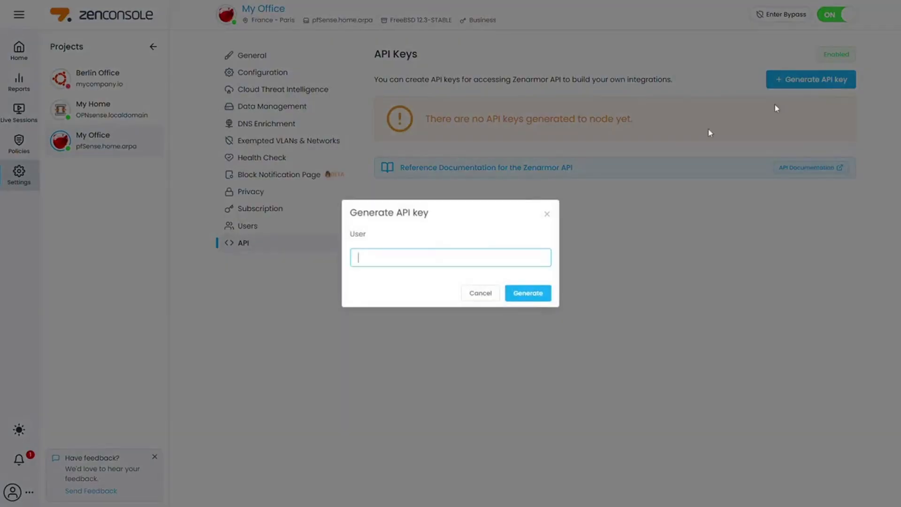
text(activedirectory)
key(ctrl+a)
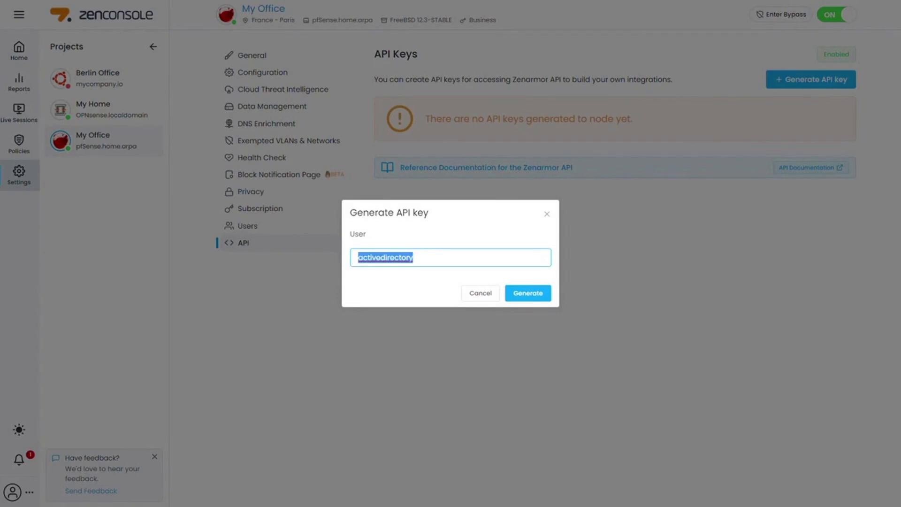
click(539, 295)
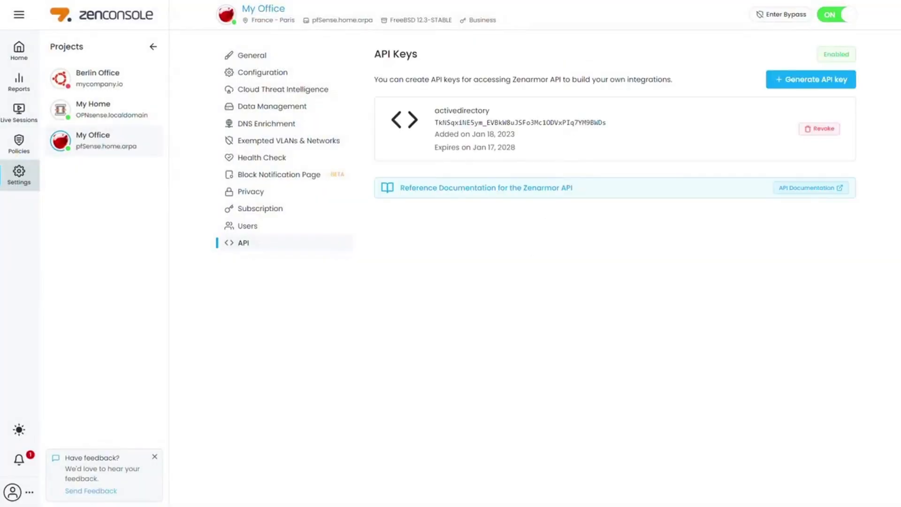
Copy the newly generated API key and paste it as the API token in the Zenarmor Active Directory Agent.
drag(434, 111, 616, 126)
key(ctrl+c)
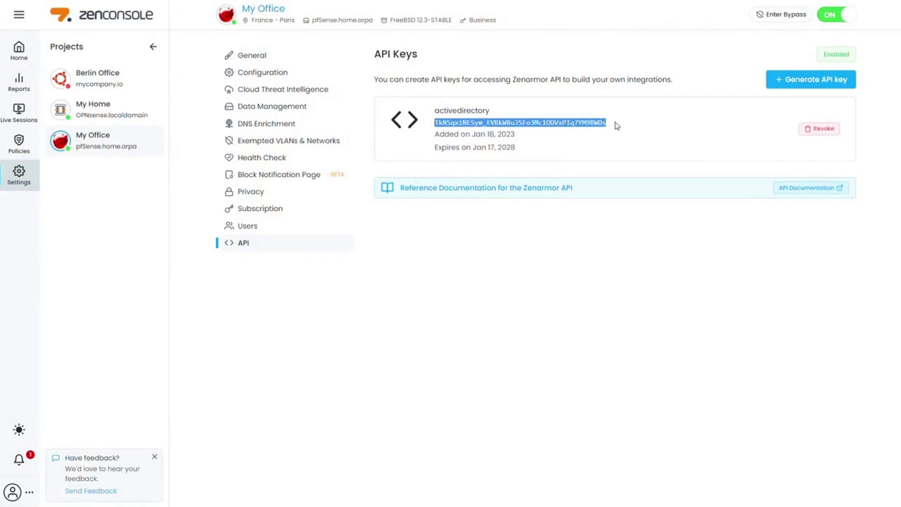
key(alt+Tab)
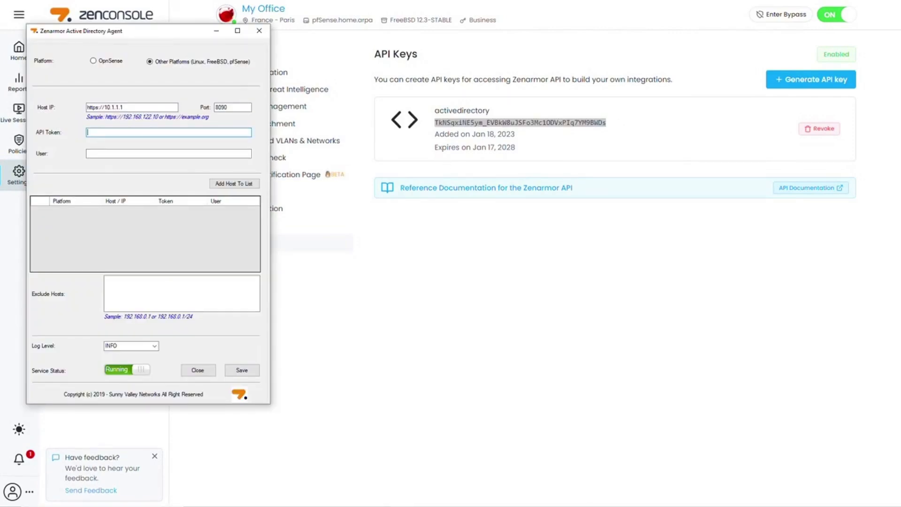
key(ctrl+v)
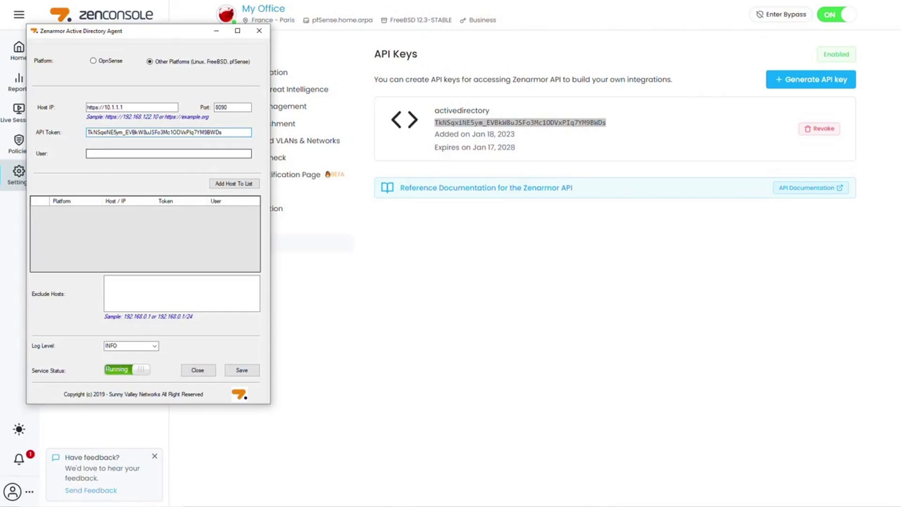
Set the agent's user to activedirectory and add the host to the list.
click(155, 154)
text(act)
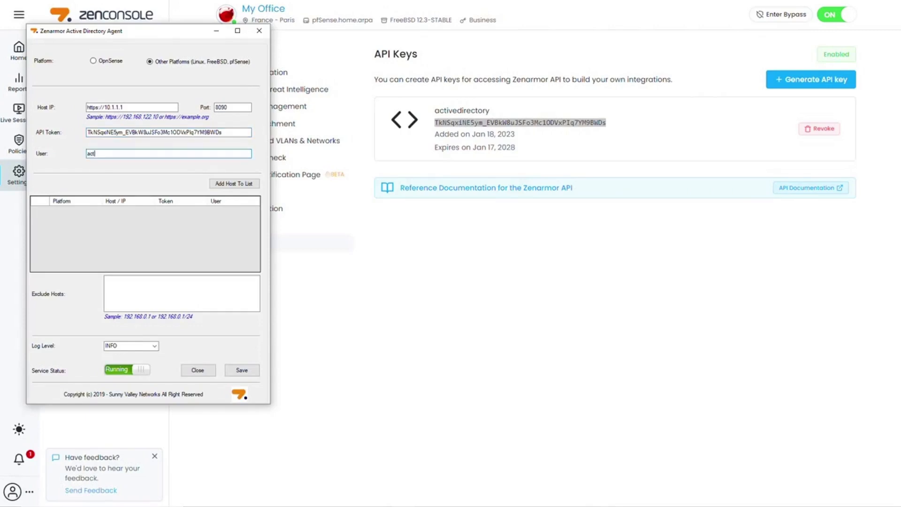
text(ivedirectory)
click(231, 185)
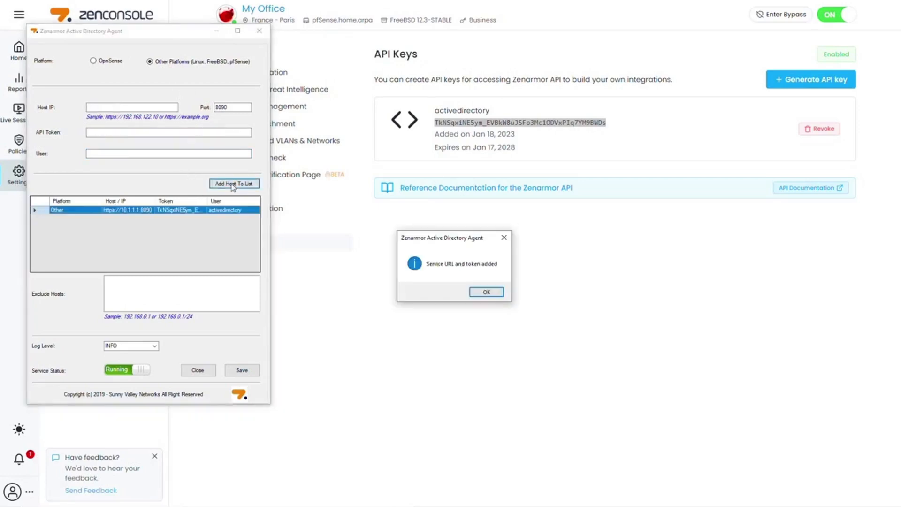
click(486, 292)
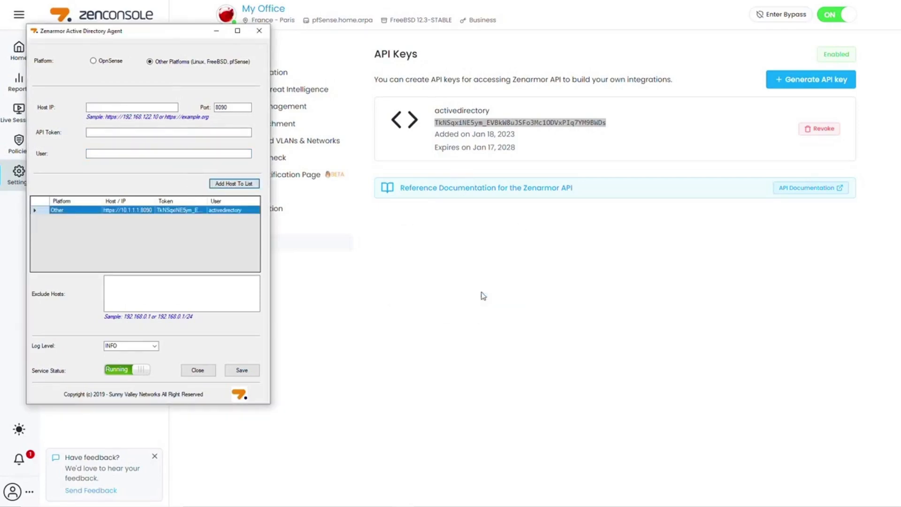
Exclude the hosts 10.1.1.100 and 10.1.1.10, each on its own line.
click(218, 288)
text(10.1.1)
text(.100 )
text(10)
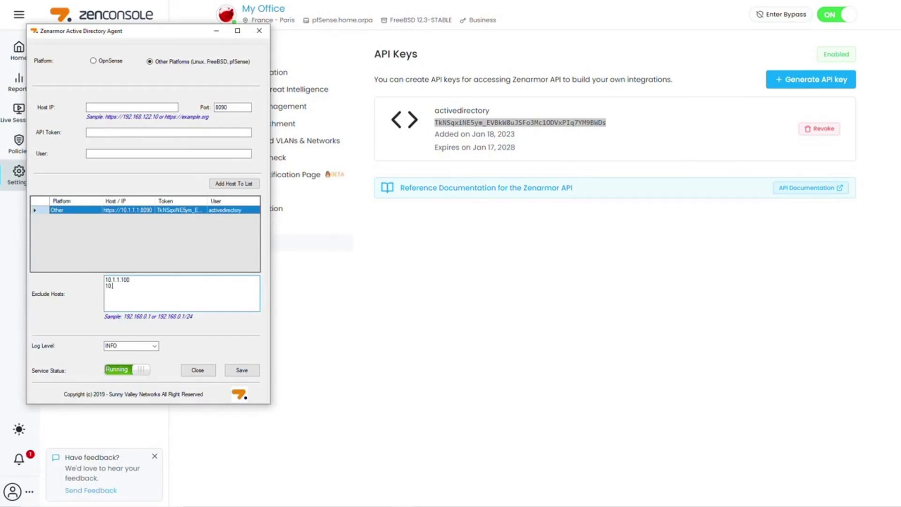
text(.1.1.10)
Choose the INFO log level and save the agent configuration with the service running.
click(154, 347)
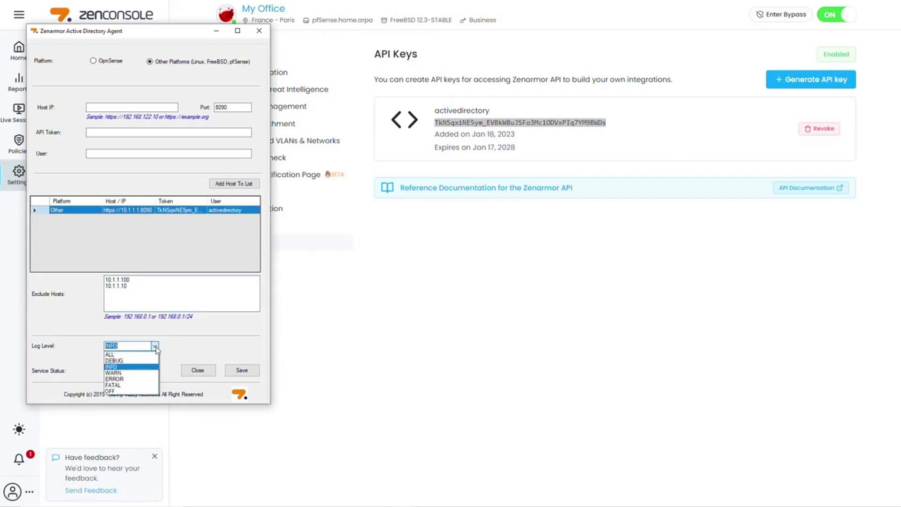
click(121, 368)
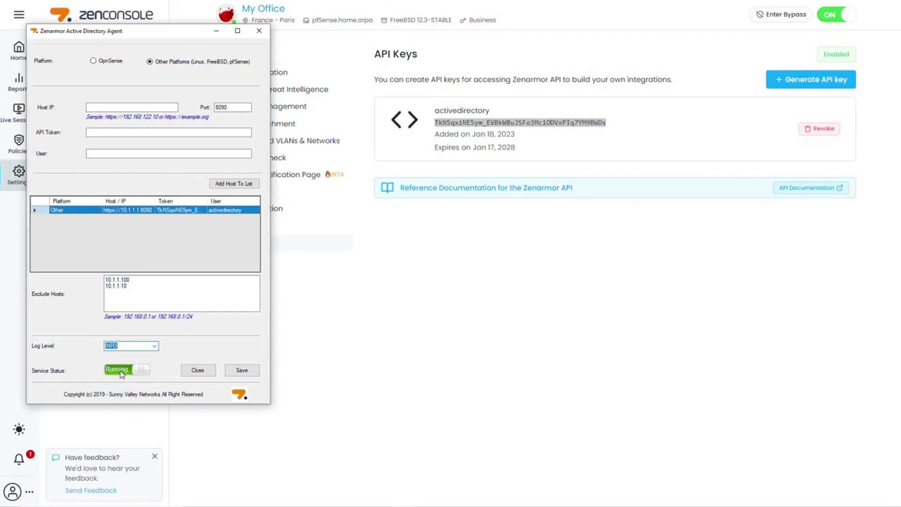
click(120, 371)
click(132, 371)
click(250, 376)
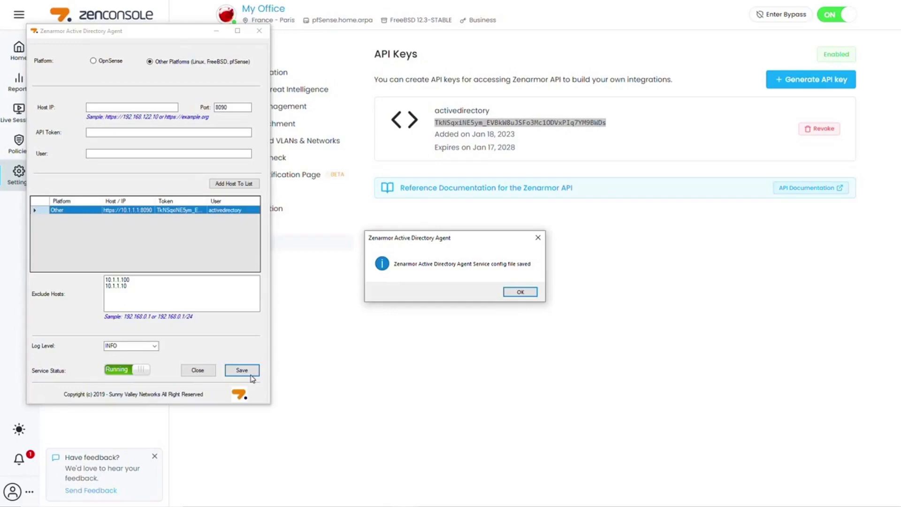
click(516, 293)
Look through the connection charts in OPNsense's Sensei reports and open the Live Sessions Explorer.
scroll(253, 287, down, 10)
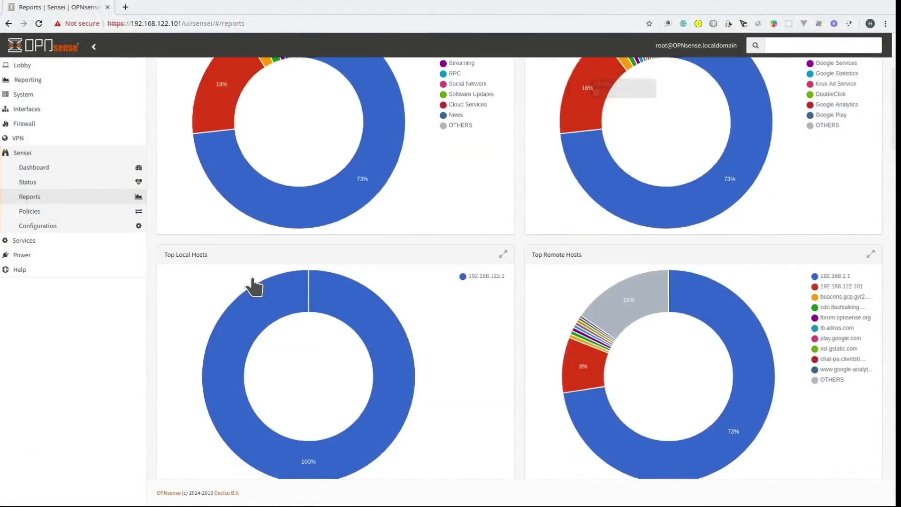
scroll(253, 286, up, 3)
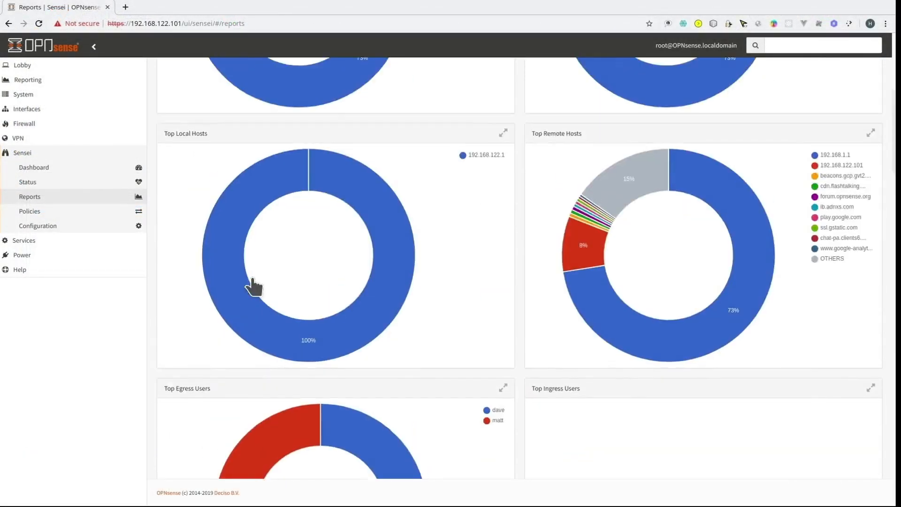
scroll(252, 279, up, 7)
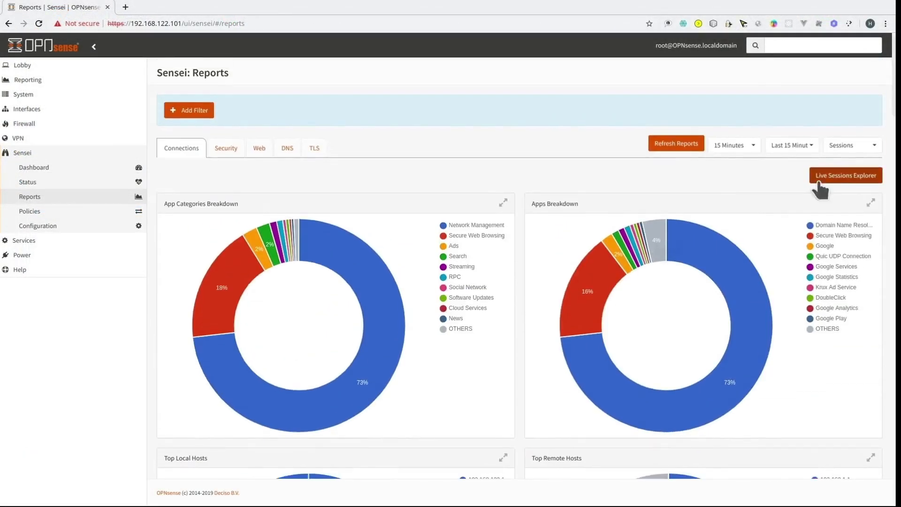
click(849, 178)
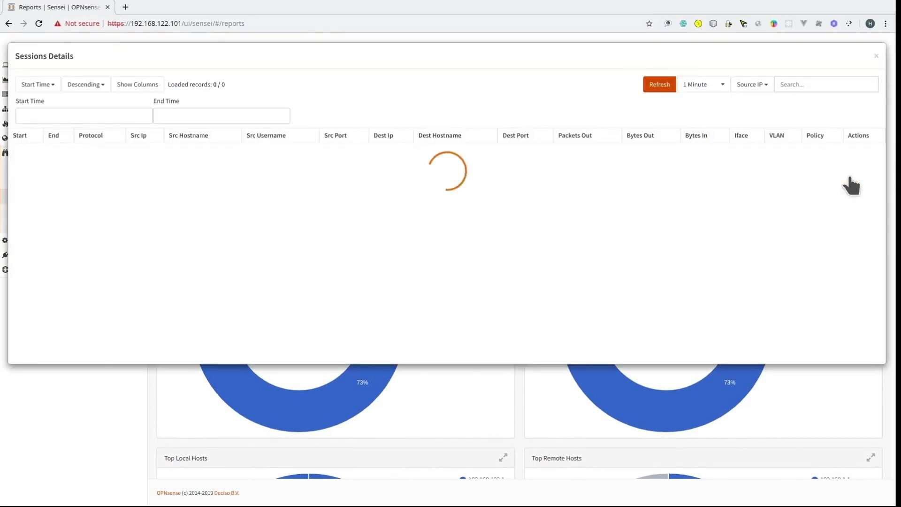
Filter the session details by Src Username, entering the username of the user to look up.
click(750, 85)
click(744, 273)
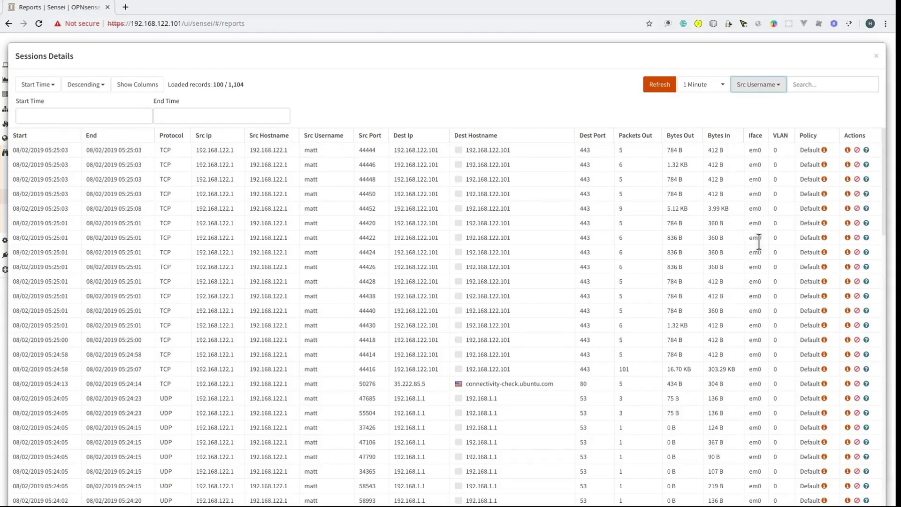
click(808, 85)
text(dave)
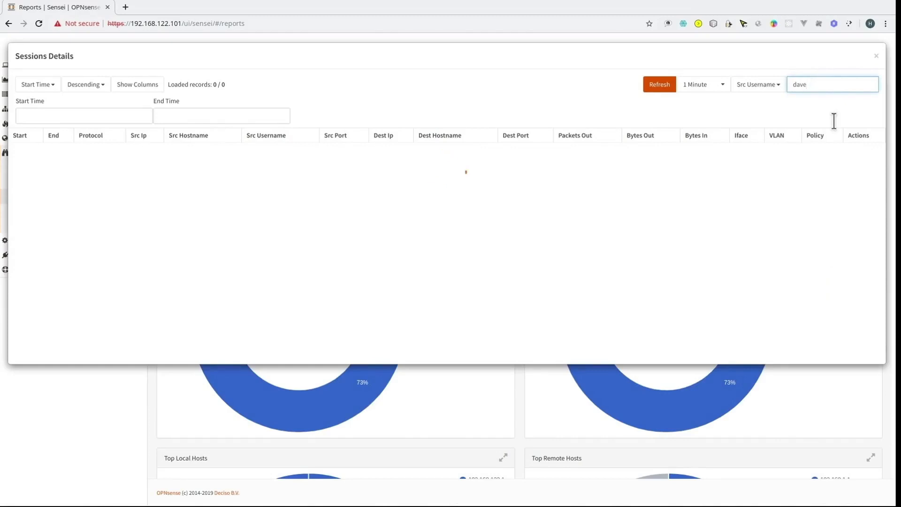